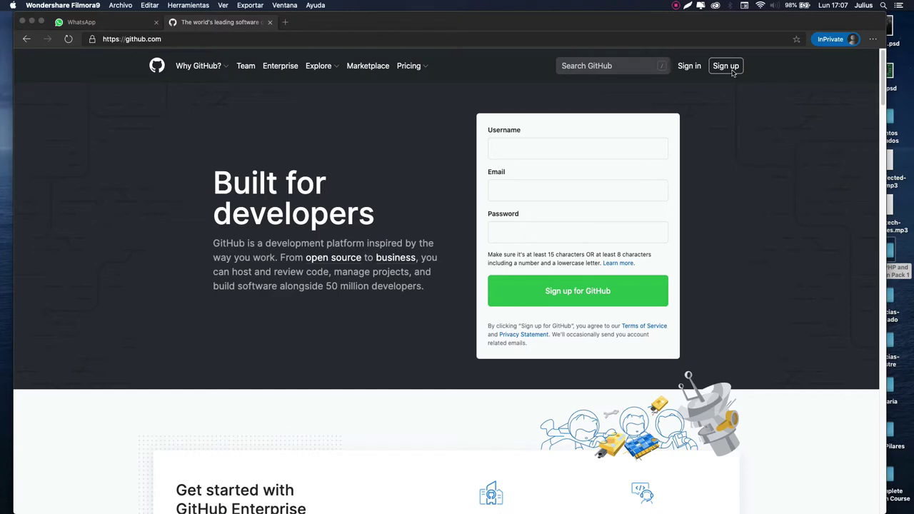
Step: Sign in to the existing GitHub account with its email address and password
{"action": "left_click", "coordinate": [732, 72]}
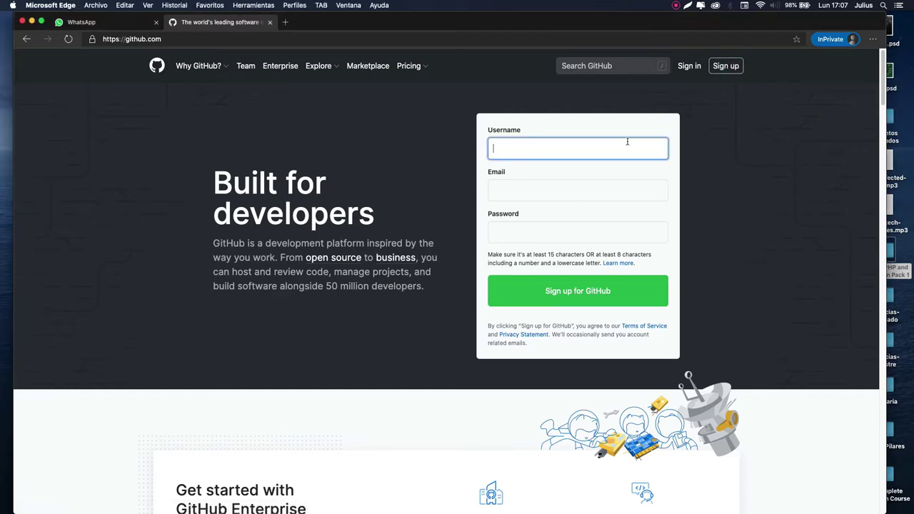
{"action": "left_click", "coordinate": [688, 66]}
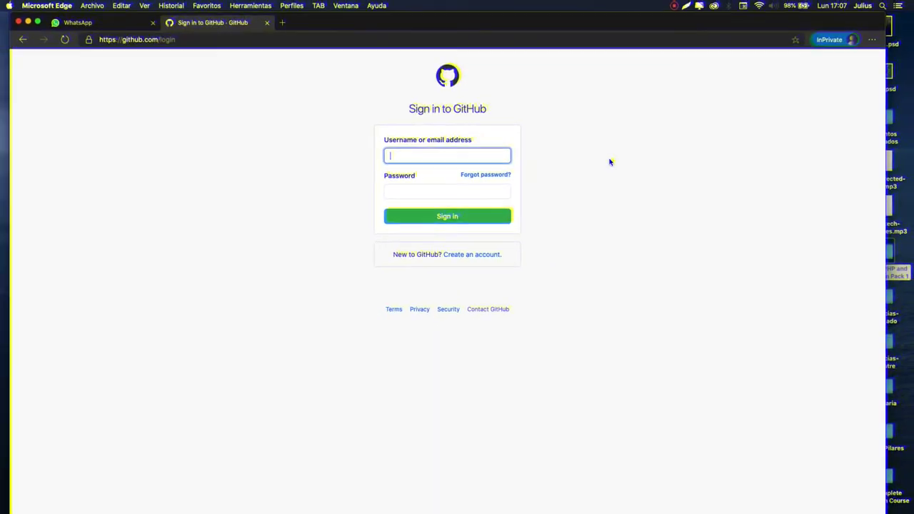
{"action": "key", "text": "Tab"}
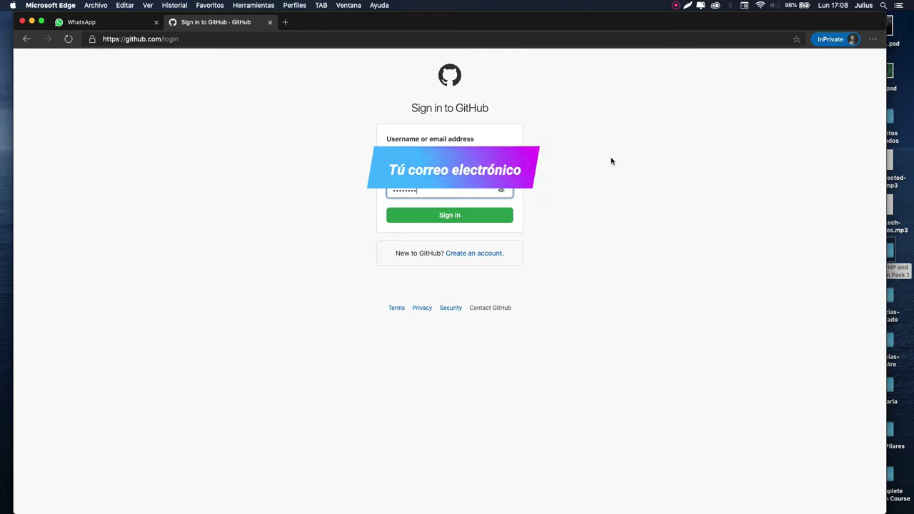
{"action": "type", "text": "••••••••••••"}
{"action": "key", "text": "Return"}
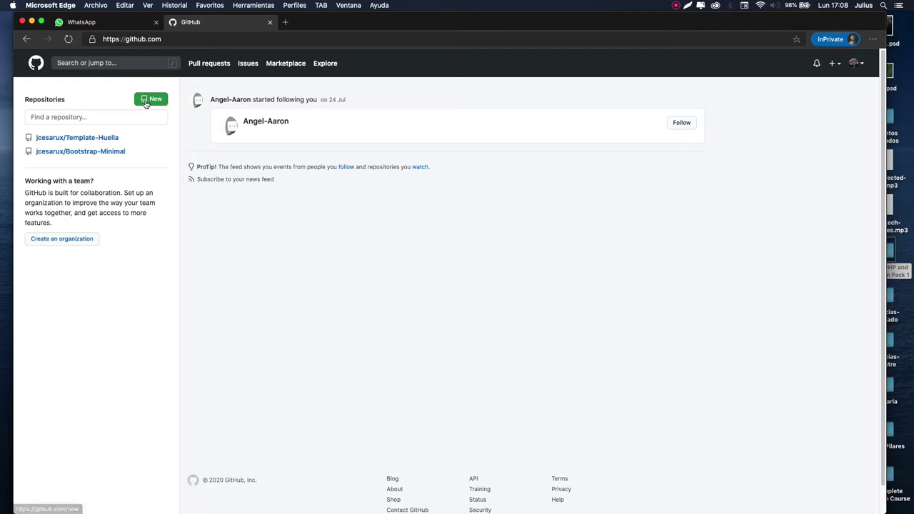
Step: Go to the account's own repositories list and start creating a new repository
{"action": "left_click", "coordinate": [863, 64]}
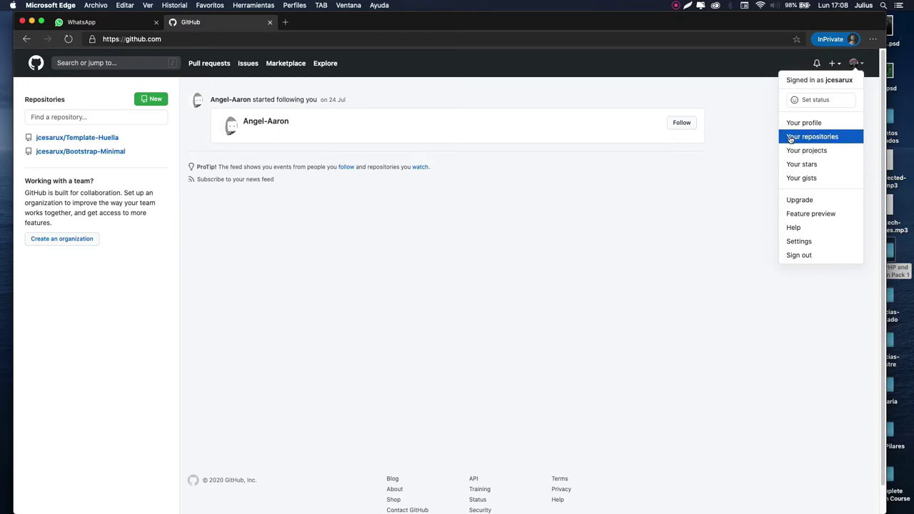
{"action": "left_click", "coordinate": [820, 139]}
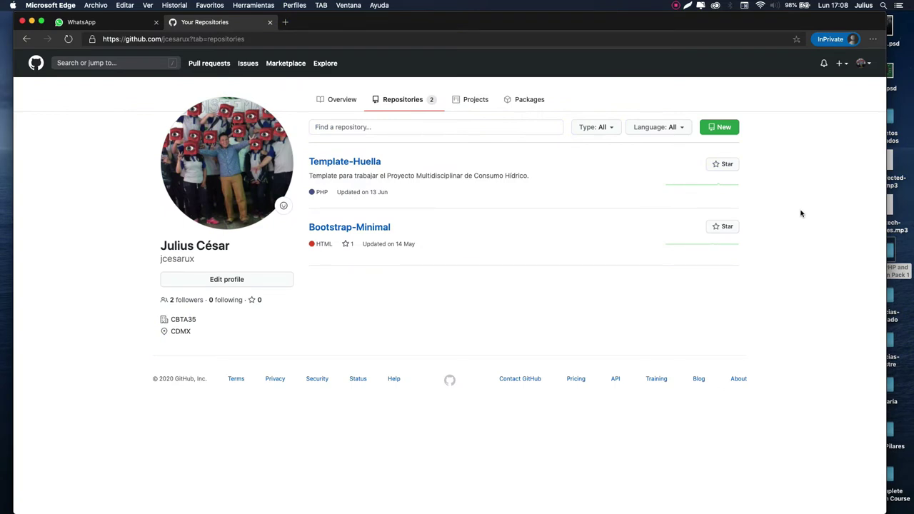
{"action": "left_click", "coordinate": [722, 129]}
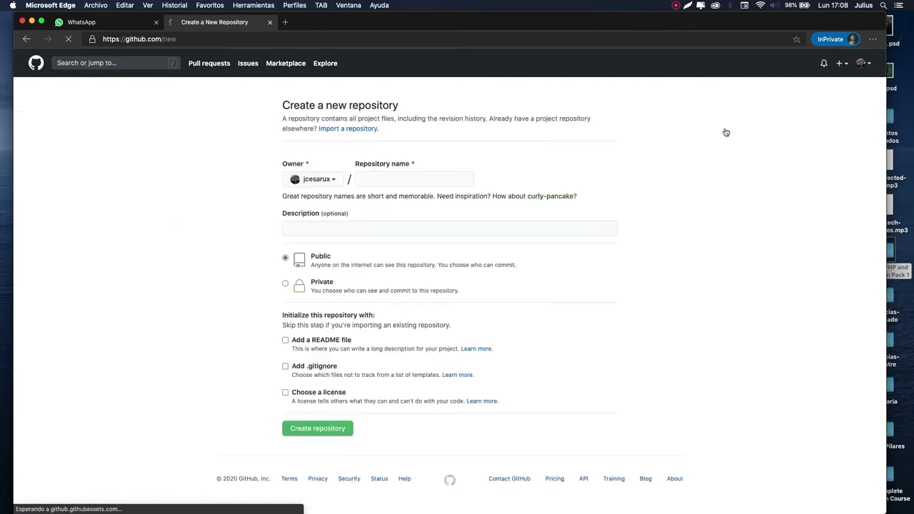
{"action": "left_click", "coordinate": [427, 176]}
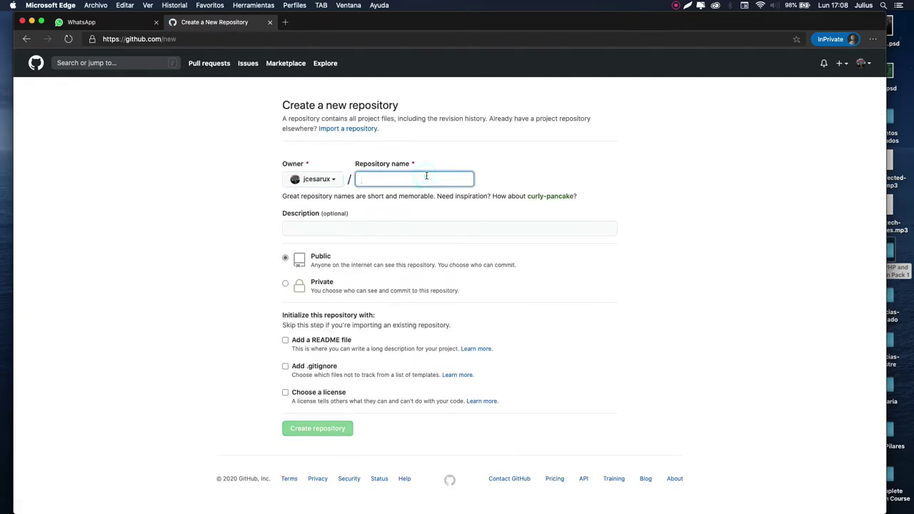
{"action": "type", "text": "wensi"}
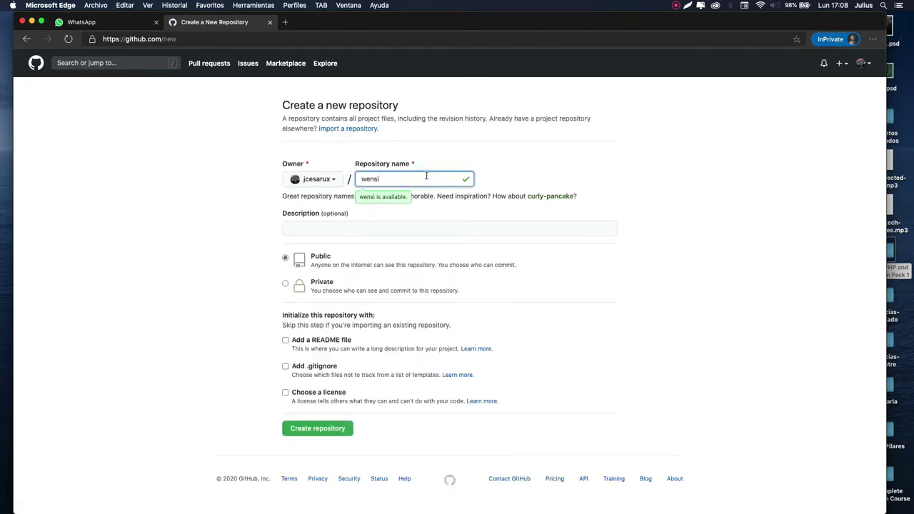
{"action": "key", "text": "BackSpace"}
{"action": "type", "text": "bsite"}
{"action": "key", "text": "BackSpace"}
{"action": "key", "text": "BackSpace"}
{"action": "key", "text": "BackSpace"}
{"action": "key", "text": "BackSpace"}
{"action": "key", "text": "BackSpace"}
{"action": "key", "text": "BackSpace"}
{"action": "key", "text": "BackSpace"}
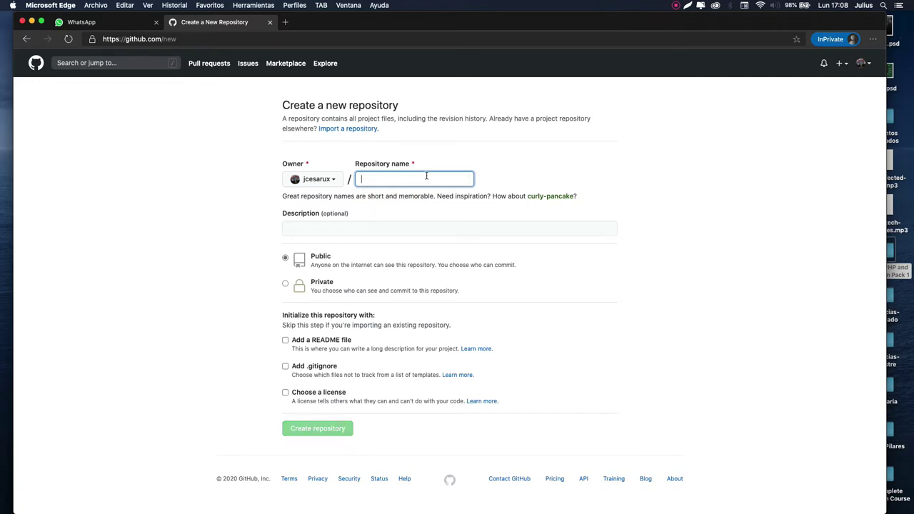
{"action": "type", "text": "julio"}
{"action": "key", "text": "BackSpace"}
{"action": "key", "text": "BackSpace"}
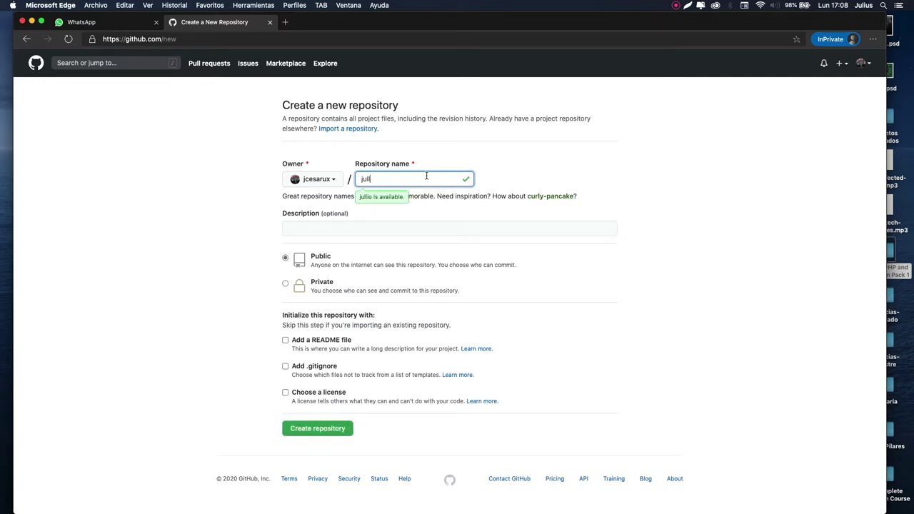
{"action": "type", "text": "io"}
{"action": "key", "text": "BackSpace"}
{"action": "key", "text": "BackSpace"}
{"action": "key", "text": "BackSpace"}
{"action": "key", "text": "BackSpace"}
{"action": "key", "text": "BackSpace"}
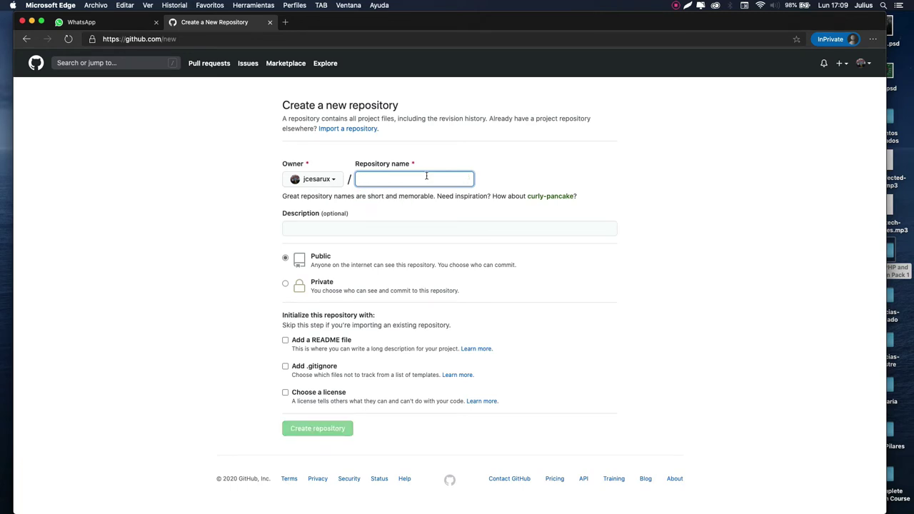
Step: Name the new repository website, keep it public and create it
{"action": "type", "text": "website"}
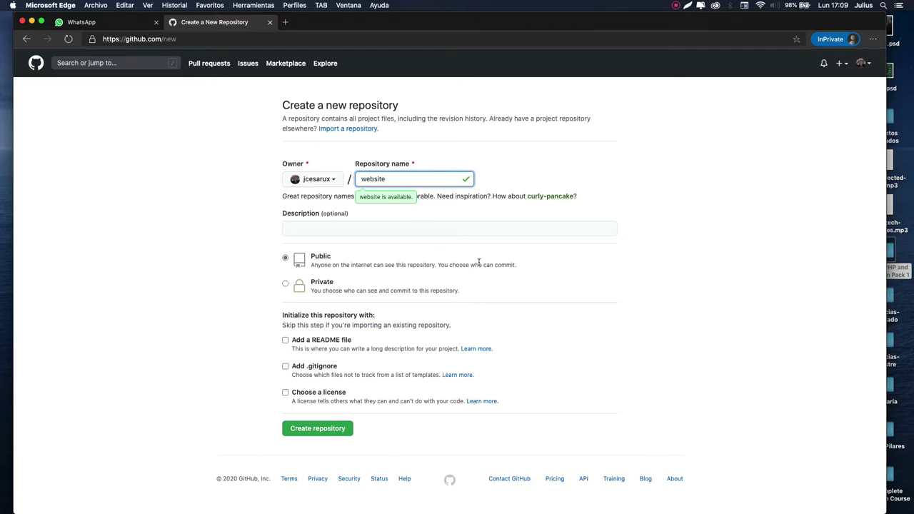
{"action": "left_click", "coordinate": [784, 233]}
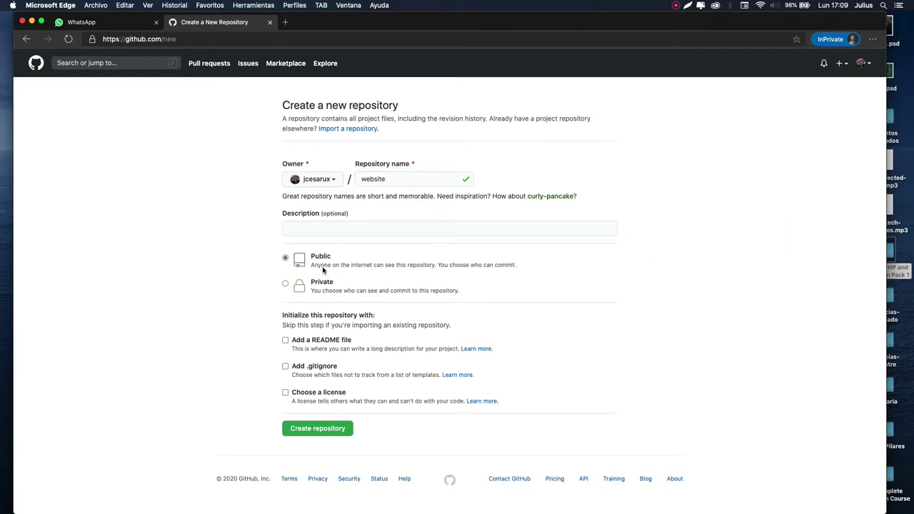
{"action": "left_click", "coordinate": [286, 259]}
{"action": "left_click", "coordinate": [747, 267]}
{"action": "left_click", "coordinate": [310, 431]}
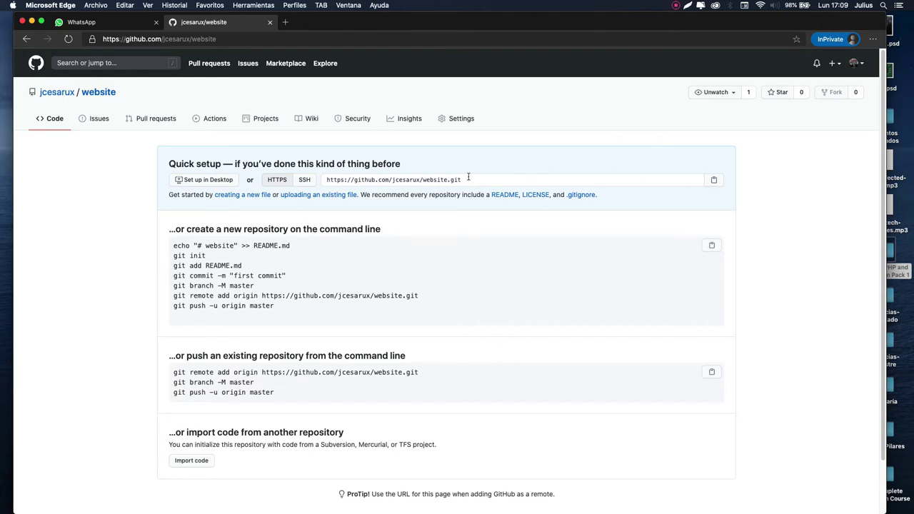
Step: Open the repository's page for uploading existing files, and open the website-prueba folder from Sites in Finder
{"action": "left_click", "coordinate": [308, 199]}
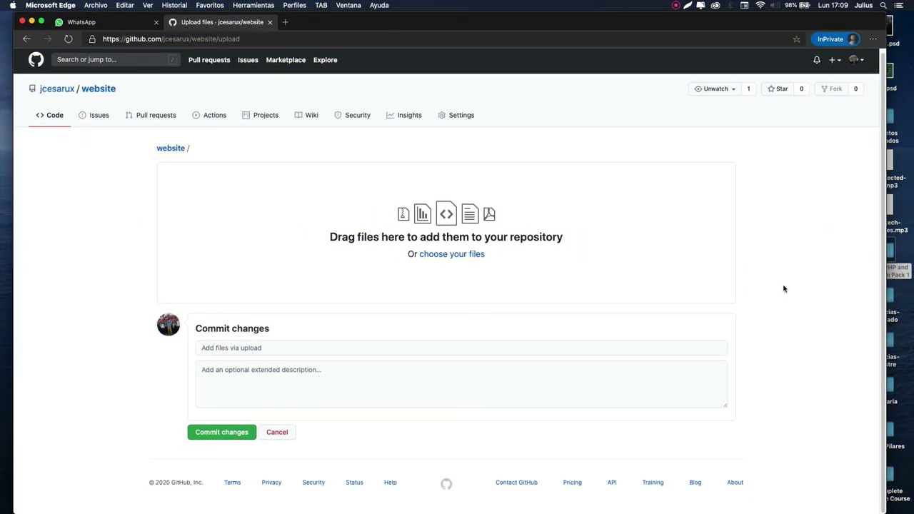
{"action": "key", "text": "super+Tab"}
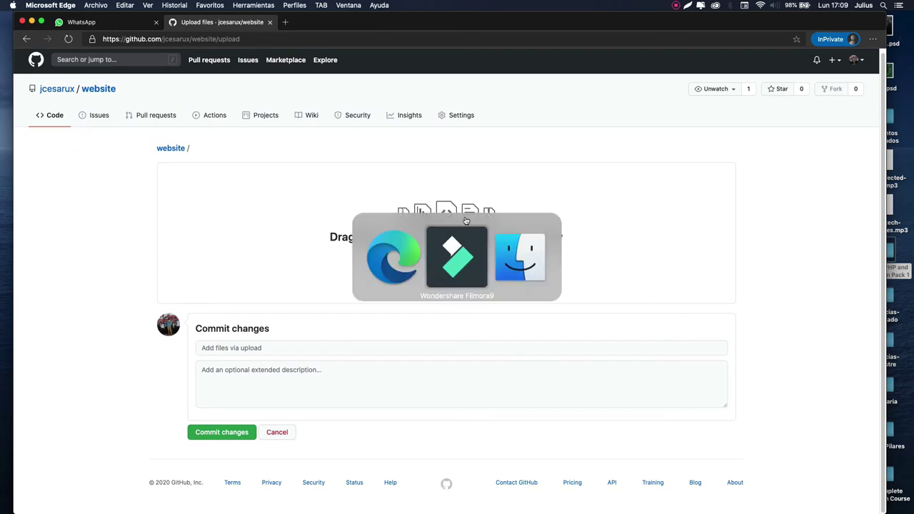
{"action": "key", "text": "super+Tab"}
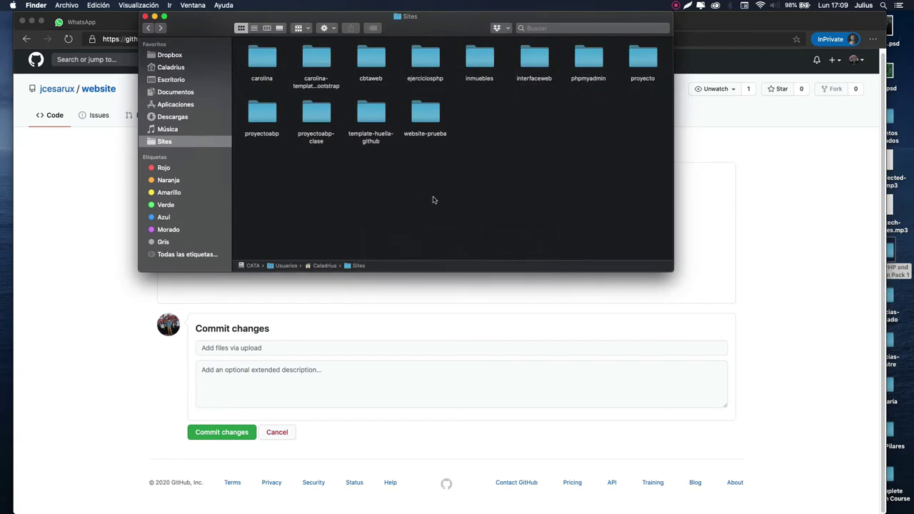
{"action": "double_click", "coordinate": [425, 133]}
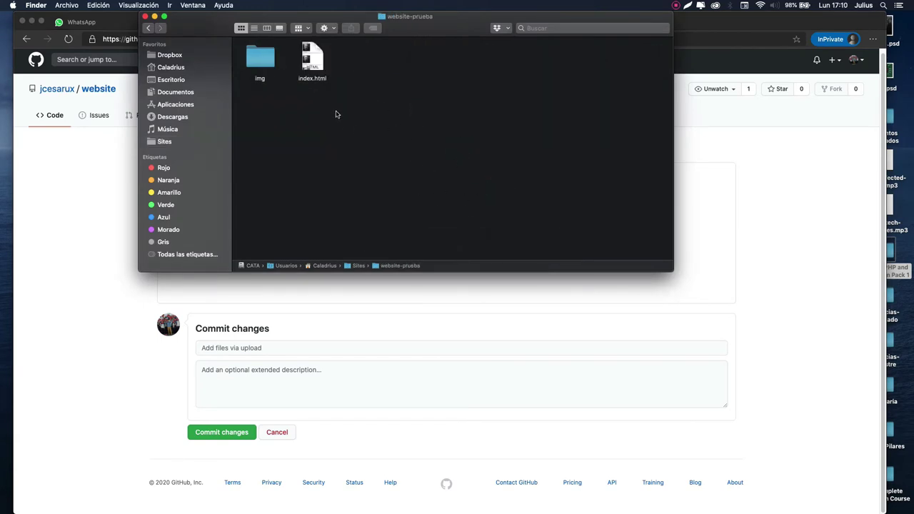
Step: Add the img folder and index.html from website-prueba to the repository's upload area
{"action": "left_click", "coordinate": [360, 125]}
{"action": "left_click", "coordinate": [393, 121]}
{"action": "left_click_drag", "start_coordinate": [351, 65], "coordinate": [250, 95]}
{"action": "left_click_drag", "start_coordinate": [298, 65], "coordinate": [731, 202]}
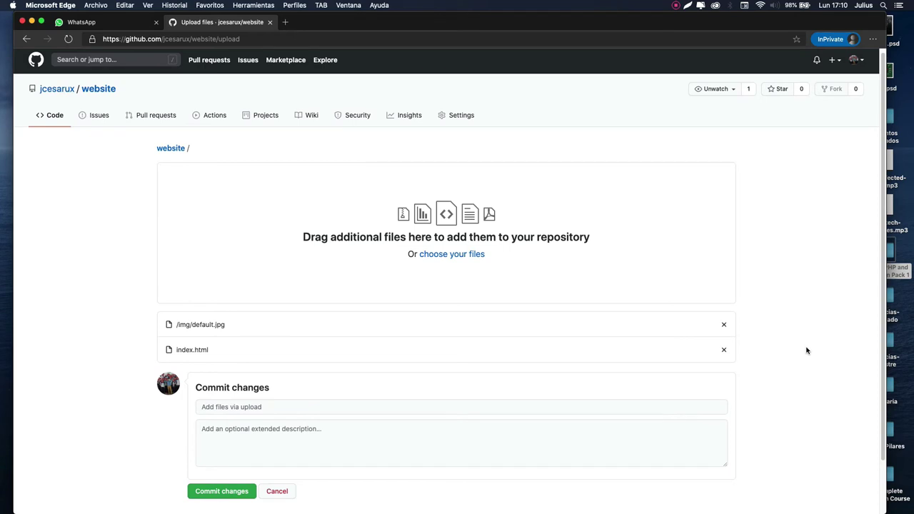
Step: Commit the uploaded files with the message "Subiendo mi sitioweb" and no extended description
{"action": "scroll", "coordinate": [806, 350], "scroll_direction": "down", "scroll_amount": 3}
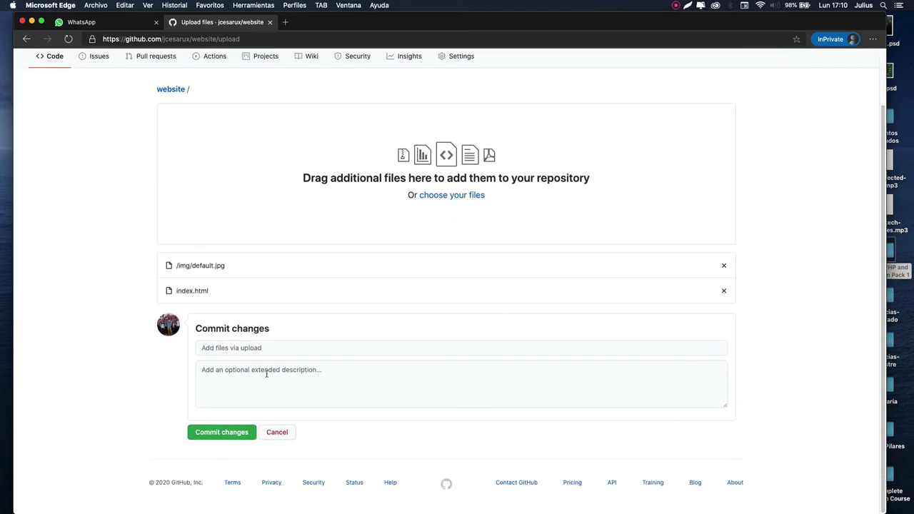
{"action": "left_click", "coordinate": [243, 348]}
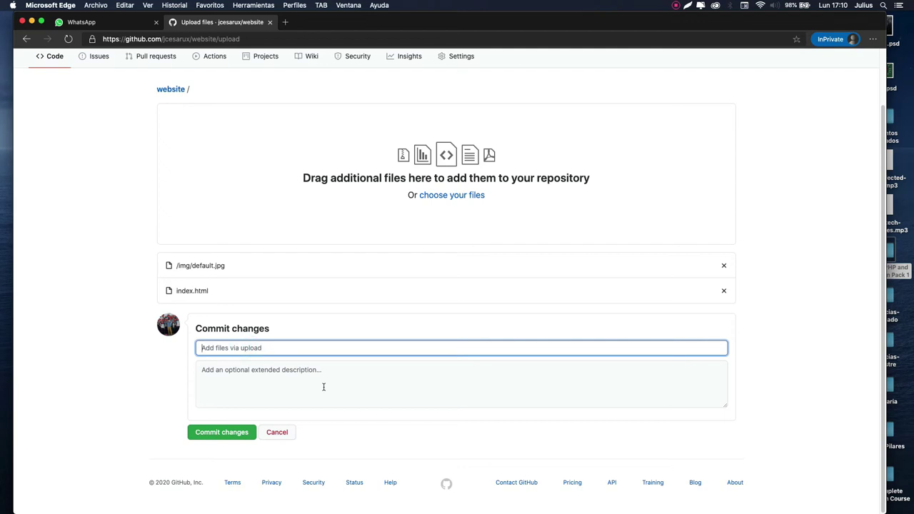
{"action": "type", "text": "Subiend"}
{"action": "type", "text": "o mi web sut"}
{"action": "key", "text": "BackSpace"}
{"action": "key", "text": "BackSpace"}
{"action": "key", "text": "BackSpace"}
{"action": "key", "text": "BackSpace"}
{"action": "key", "text": "BackSpace"}
{"action": "type", "text": "web"}
{"action": "left_click", "coordinate": [324, 386]}
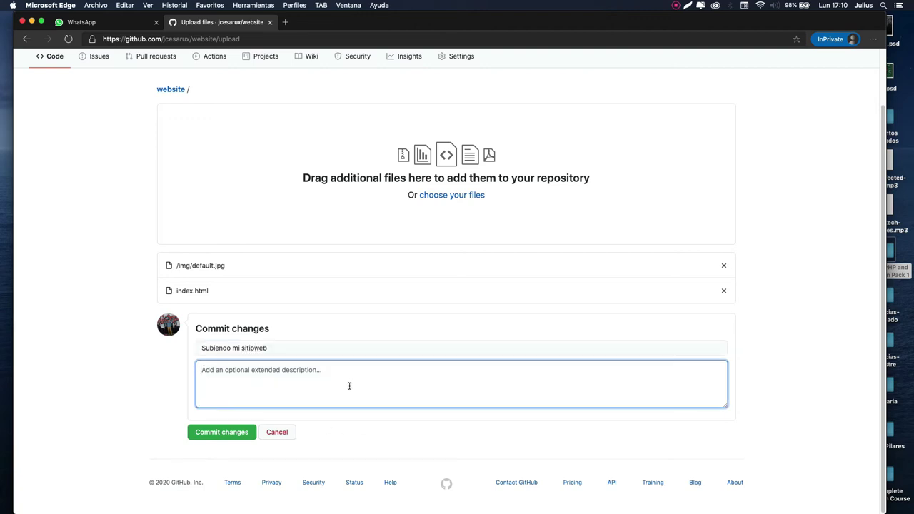
{"action": "left_click", "coordinate": [228, 432]}
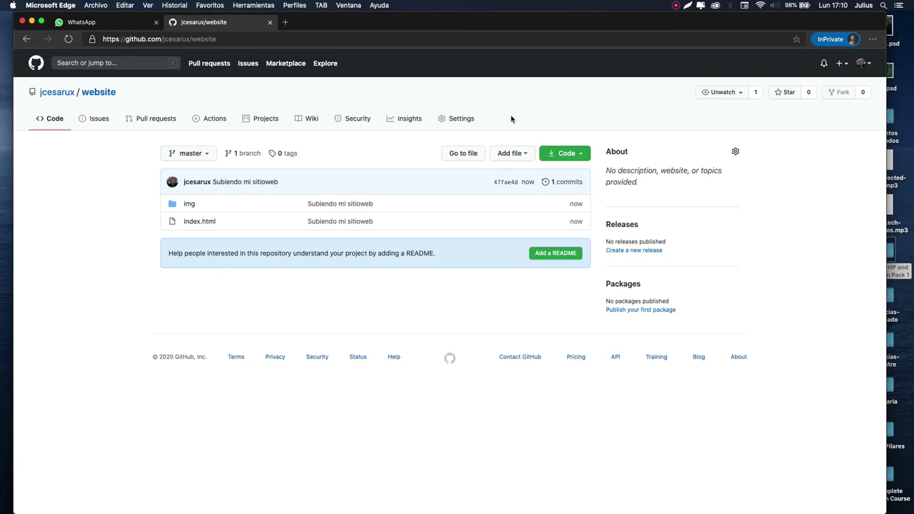
Step: Enable GitHub Pages in the repository's settings with the master branch and / (root) folder as source, and save
{"action": "left_click", "coordinate": [460, 119]}
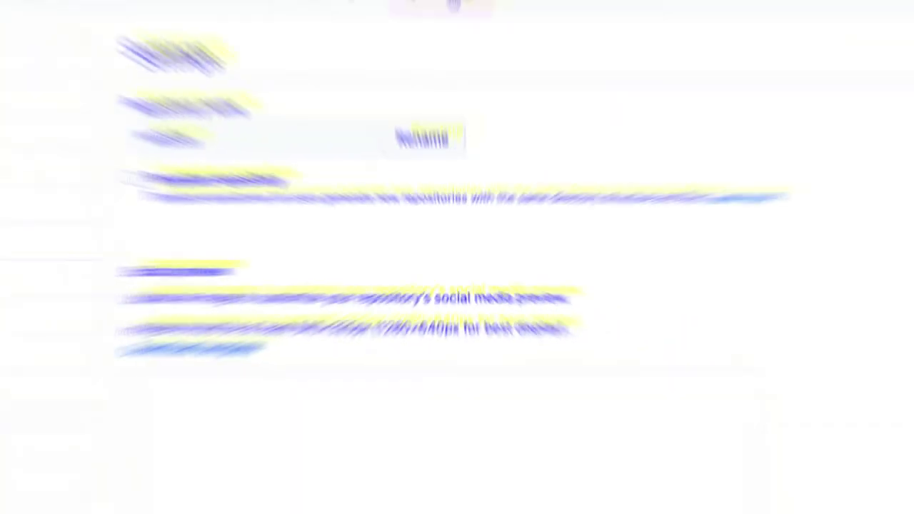
{"action": "scroll", "coordinate": [735, 308], "scroll_direction": "down", "scroll_amount": 5}
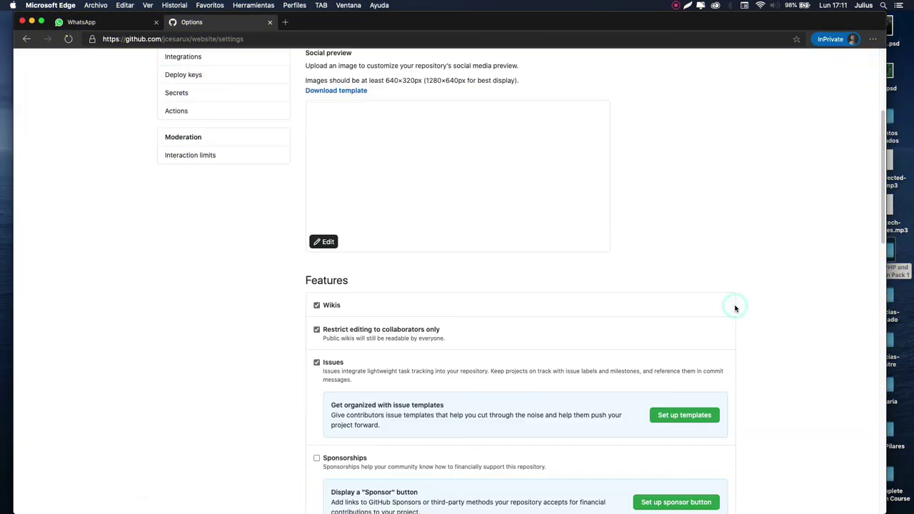
{"action": "scroll", "coordinate": [736, 308], "scroll_direction": "down", "scroll_amount": 10}
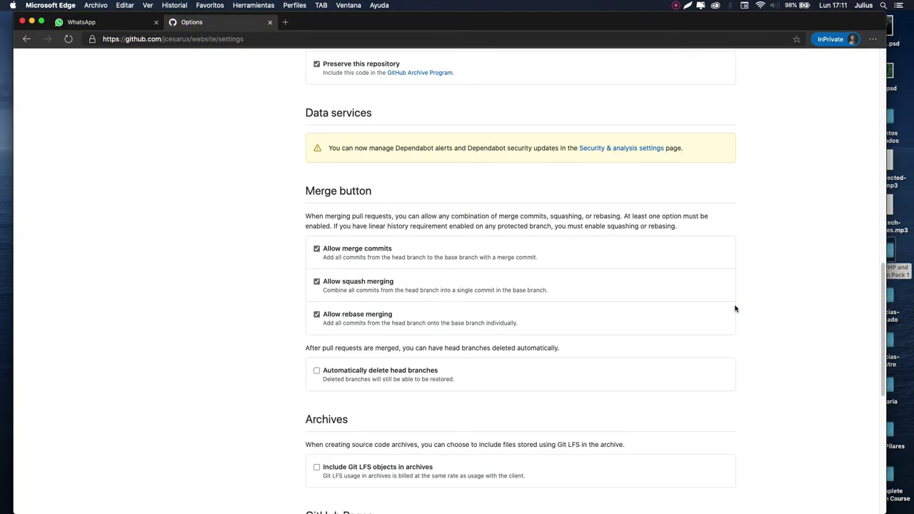
{"action": "scroll", "coordinate": [736, 308], "scroll_direction": "down", "scroll_amount": 8}
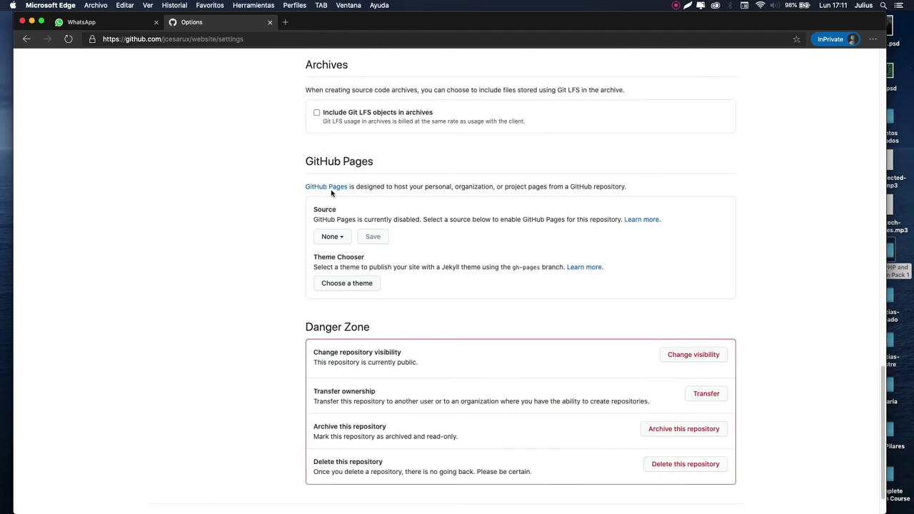
{"action": "left_click", "coordinate": [343, 237]}
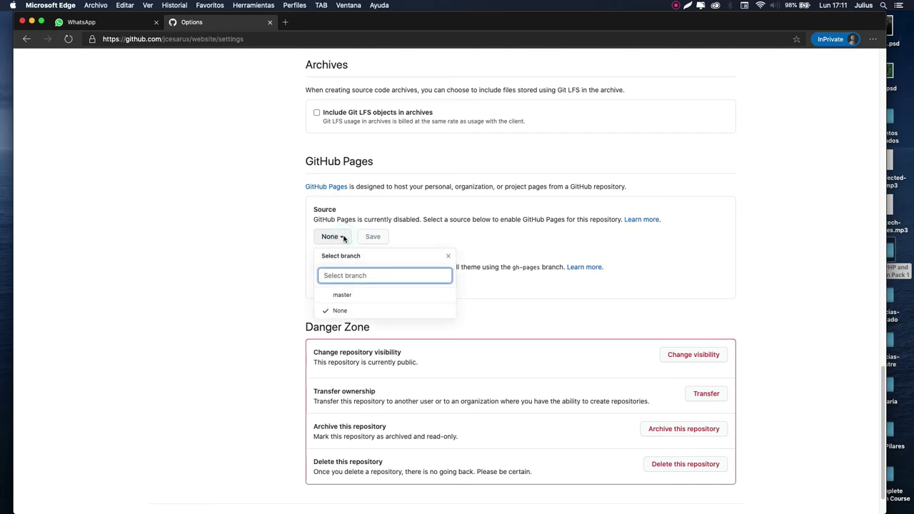
{"action": "left_click", "coordinate": [343, 294]}
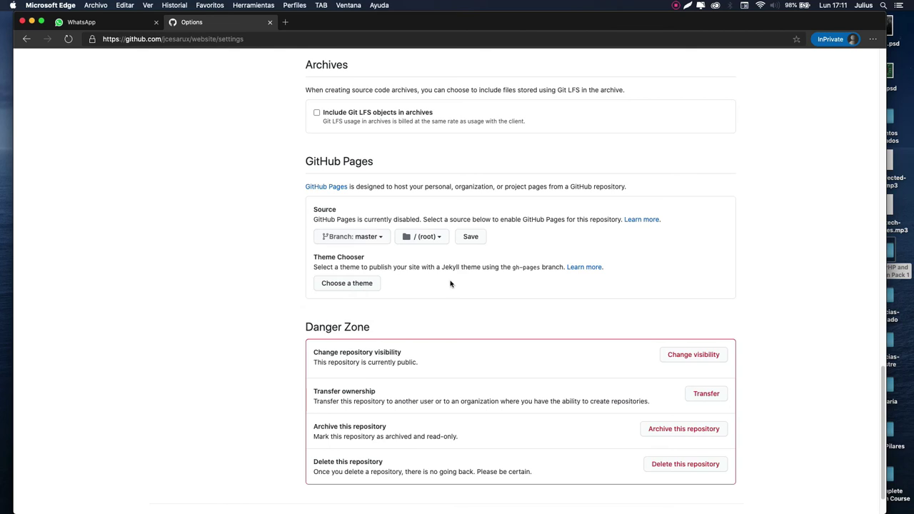
{"action": "left_click", "coordinate": [474, 243]}
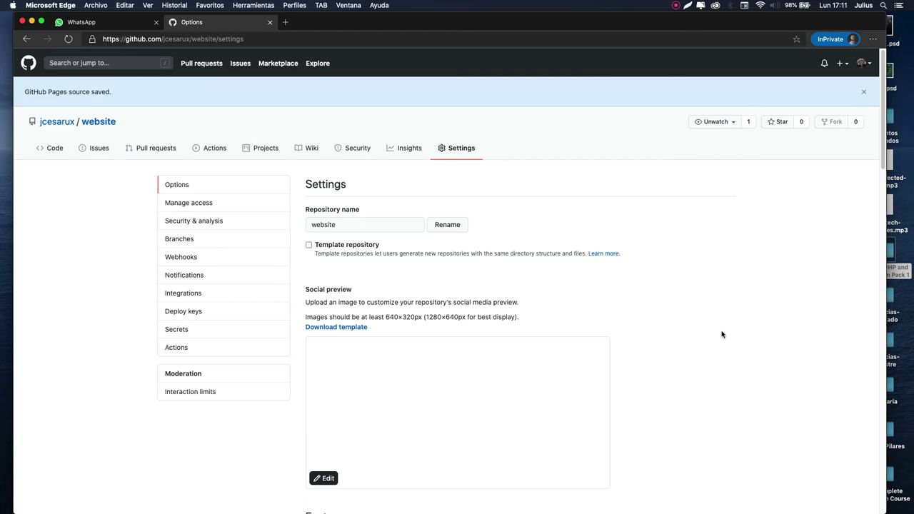
Step: Copy the published site address from the GitHub Pages section and open it in a new browser tab
{"action": "scroll", "coordinate": [721, 334], "scroll_direction": "down", "scroll_amount": 15}
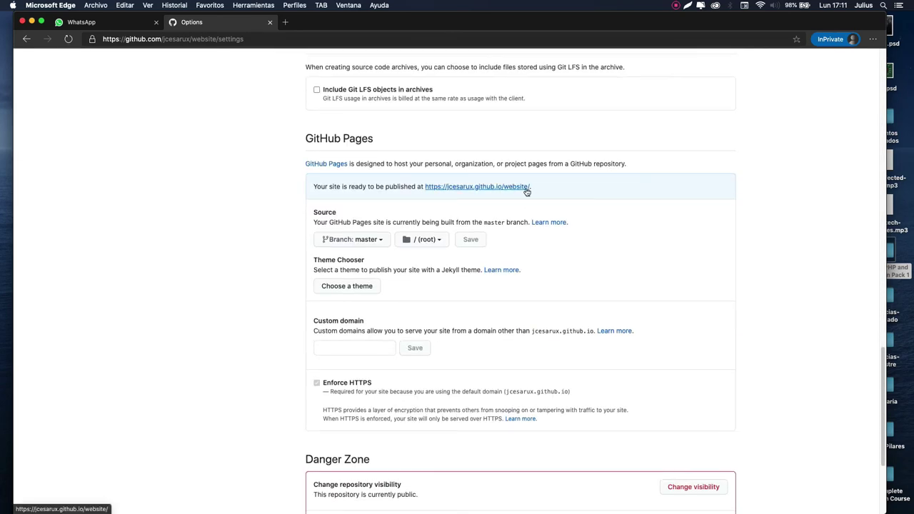
{"action": "right_click", "coordinate": [498, 189]}
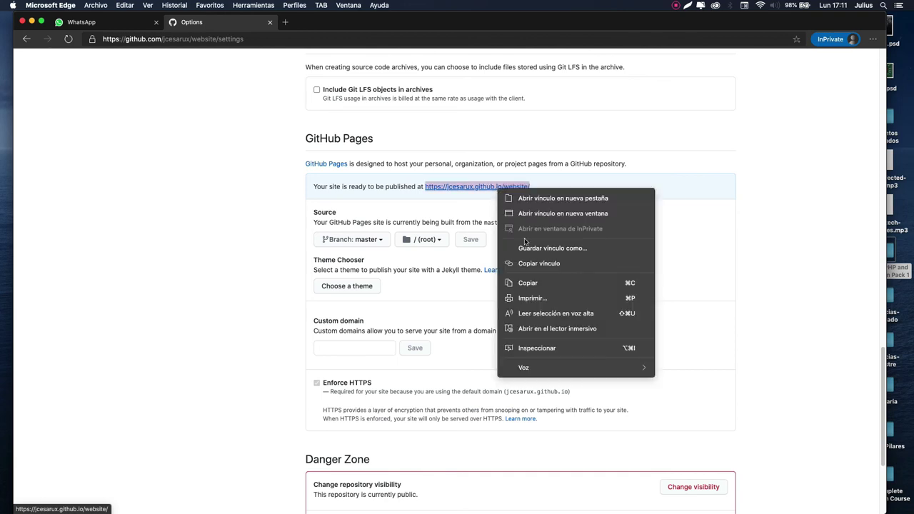
{"action": "left_click", "coordinate": [527, 283]}
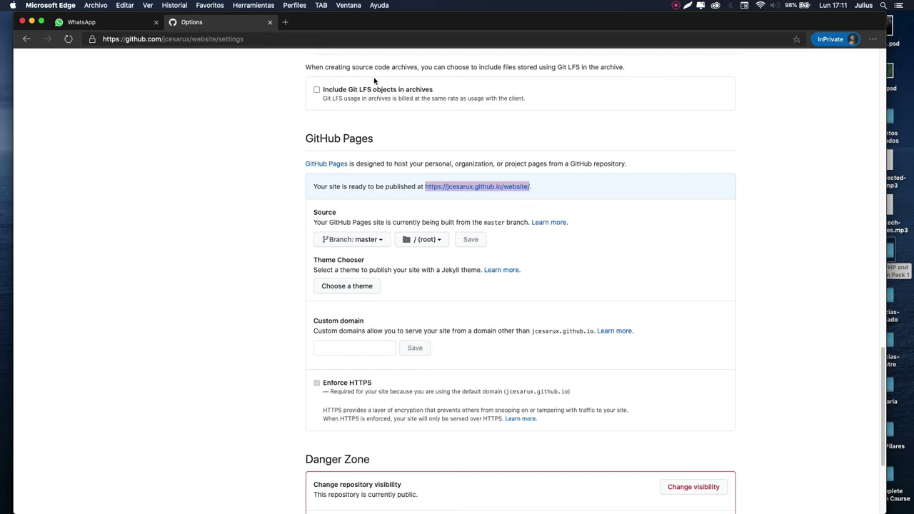
{"action": "left_click", "coordinate": [285, 27]}
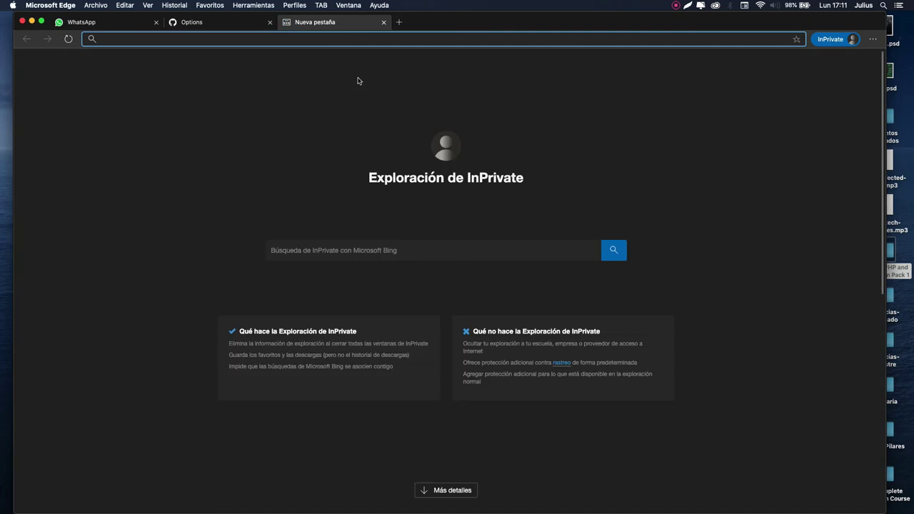
{"action": "key", "text": "super+v"}
{"action": "key", "text": "Return"}
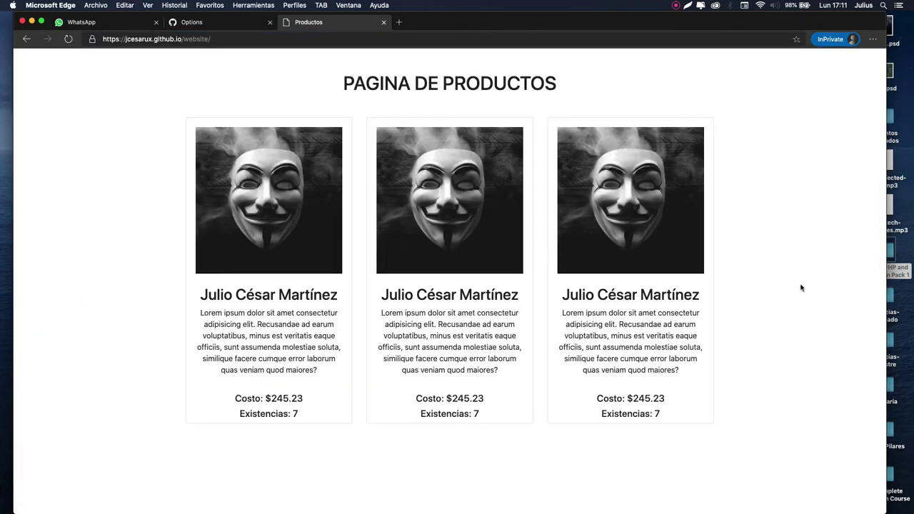
{"action": "left_click", "coordinate": [800, 288]}
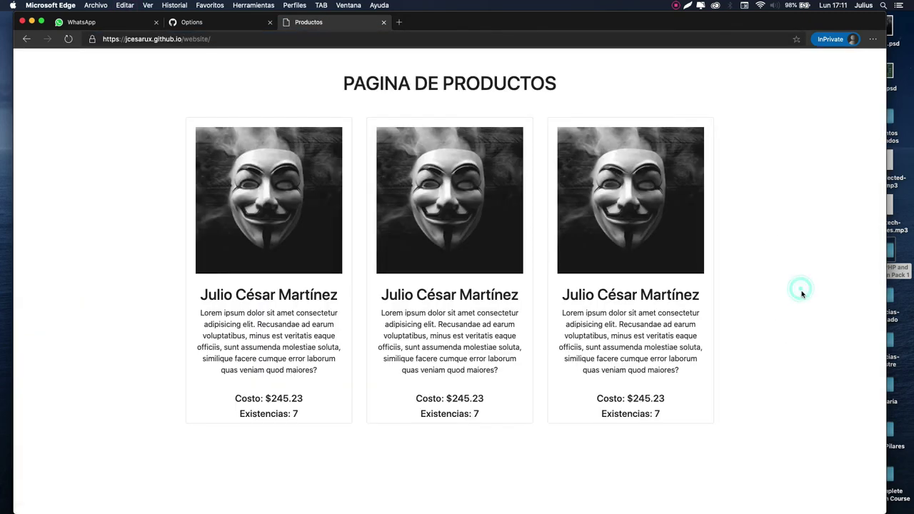